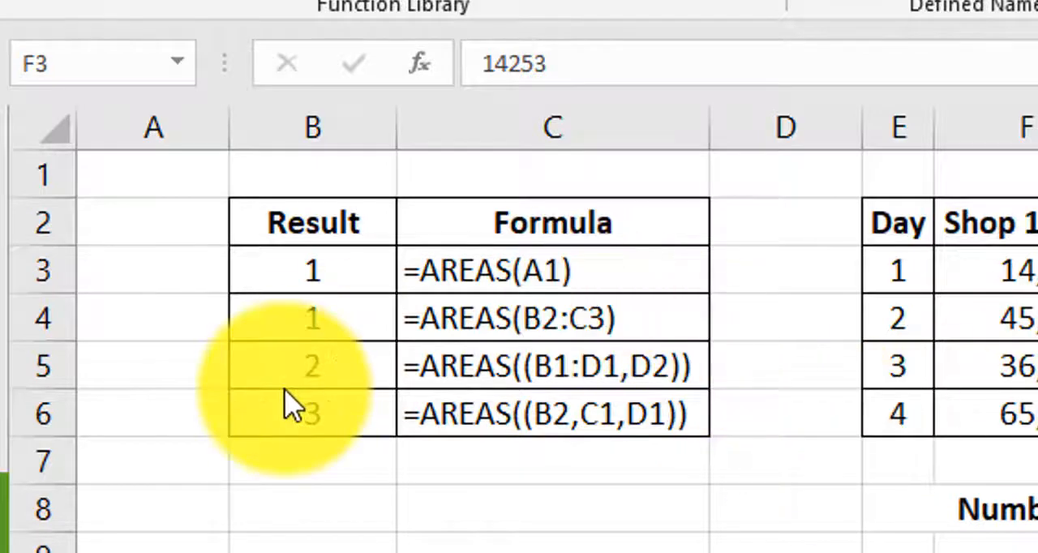
Step: Examine the AREAS formulas in cells B3, B4 and B5 and the cell references each one highlights
click(324, 266)
double_click(324, 266)
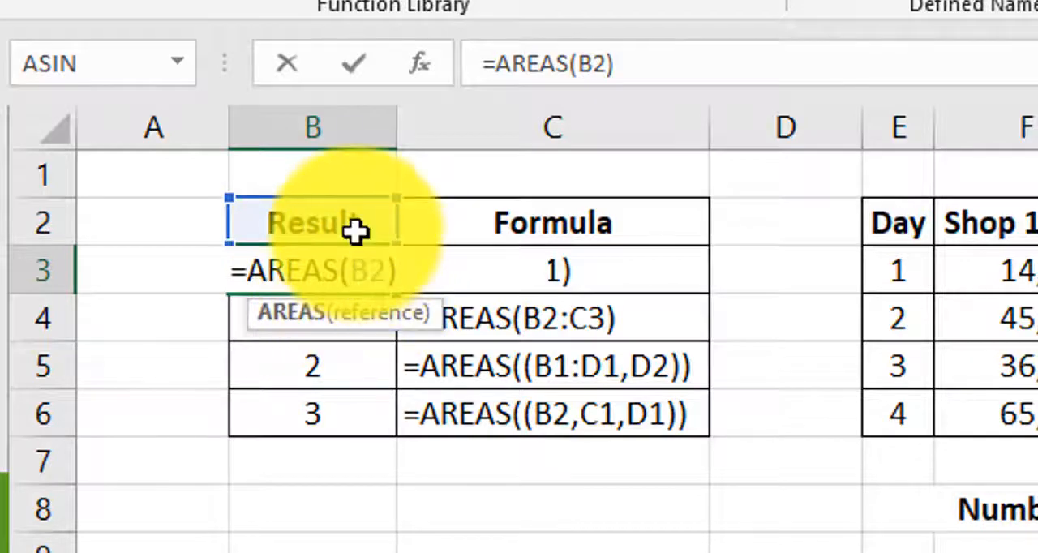
click(382, 275)
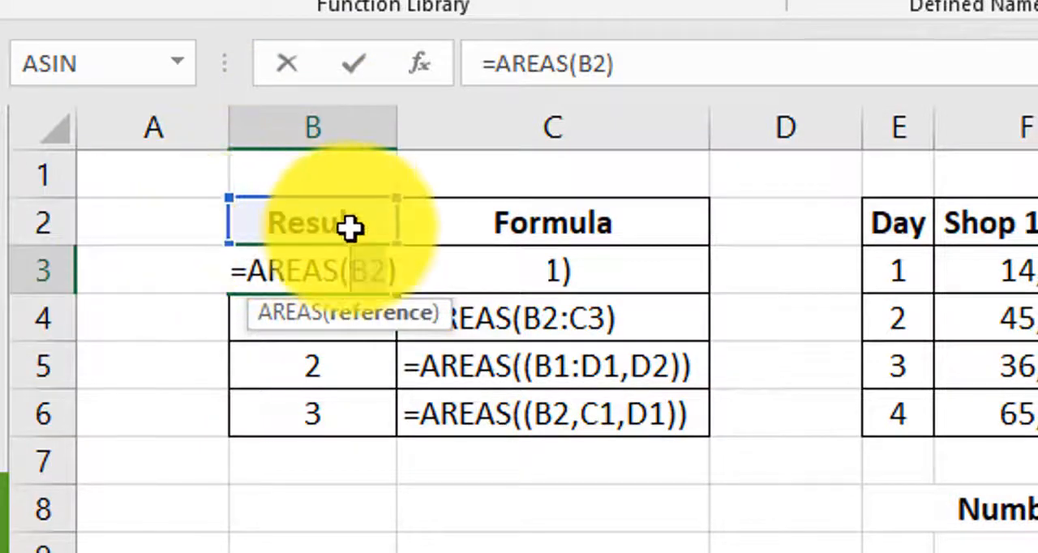
key(Return)
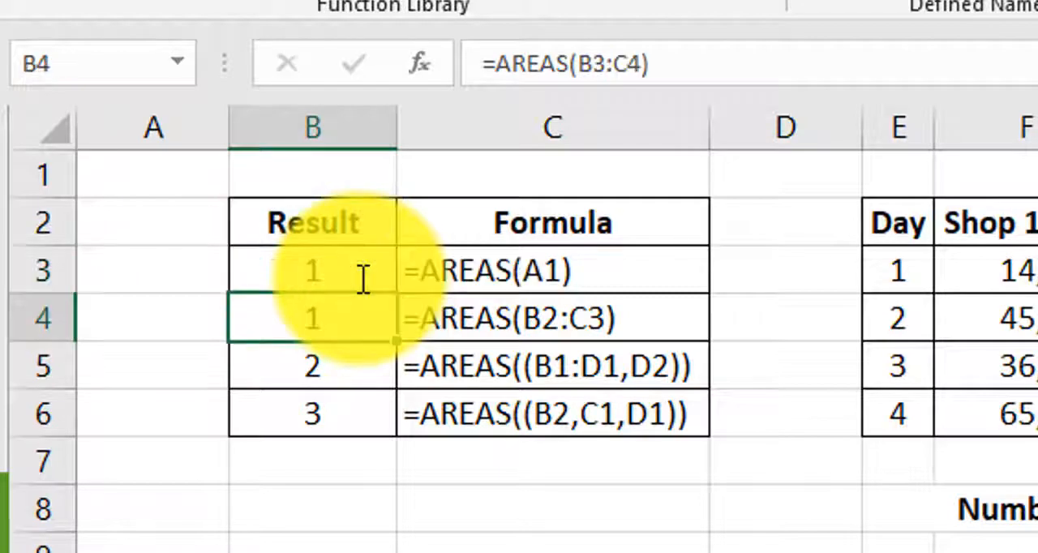
click(363, 280)
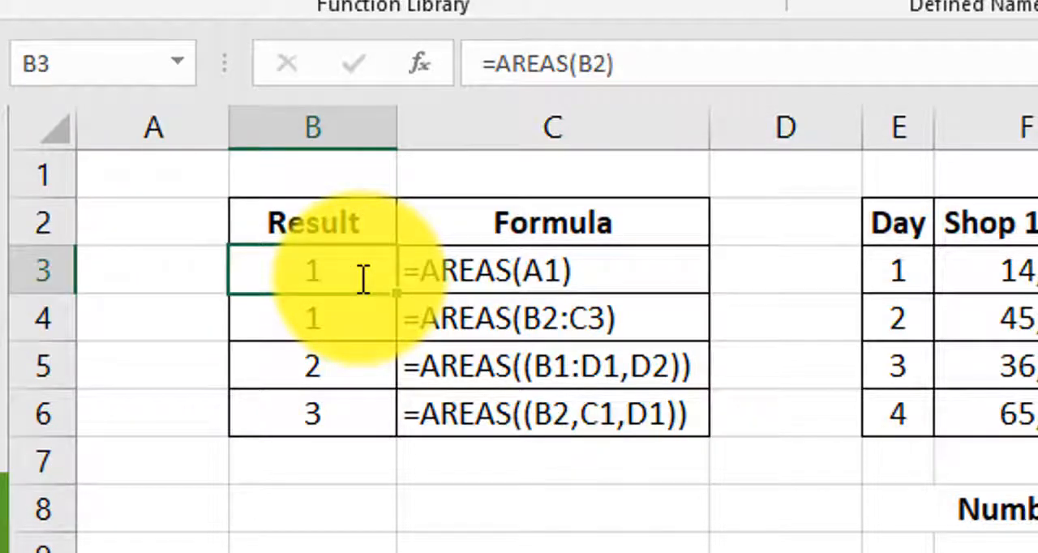
key(Down)
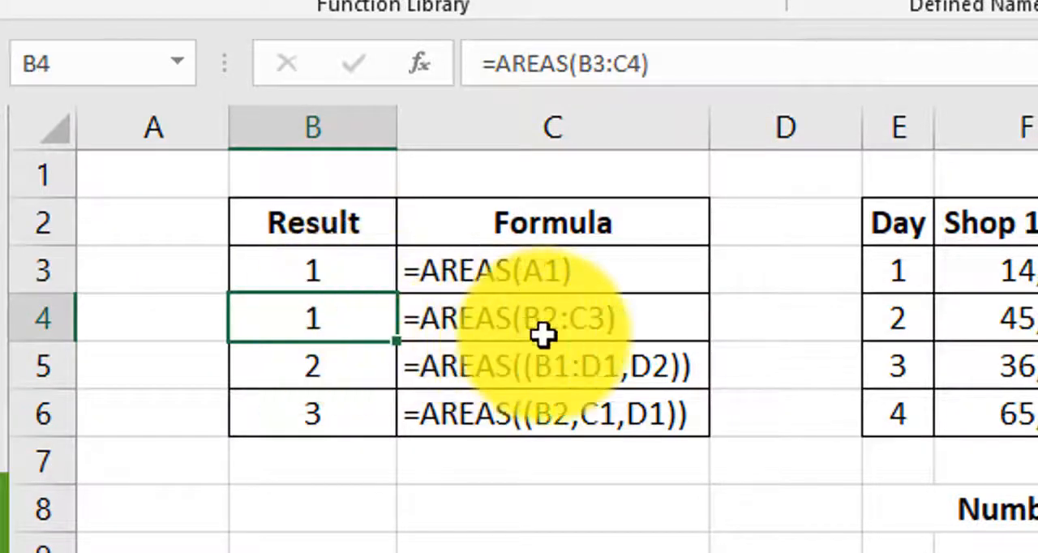
double_click(354, 326)
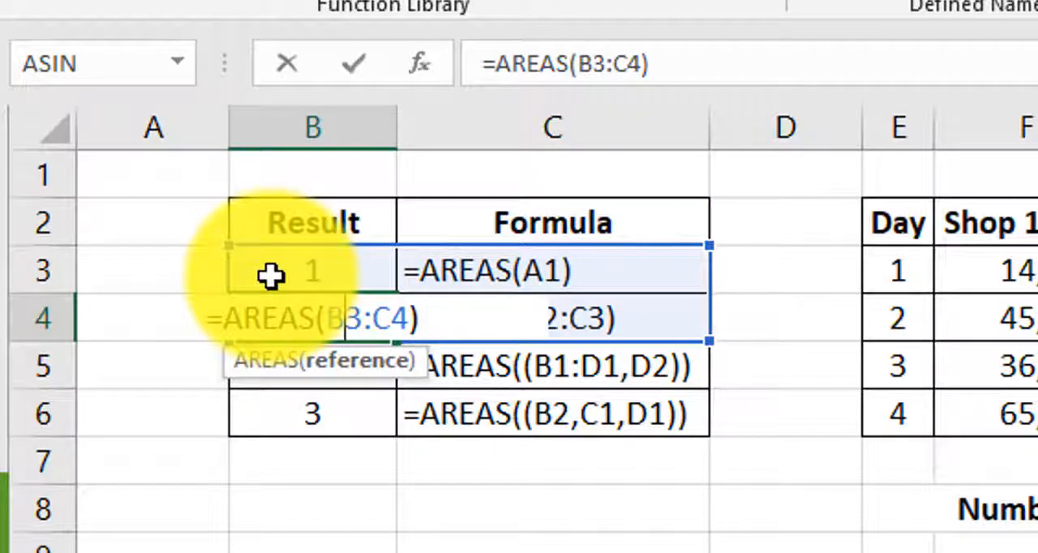
key(Return)
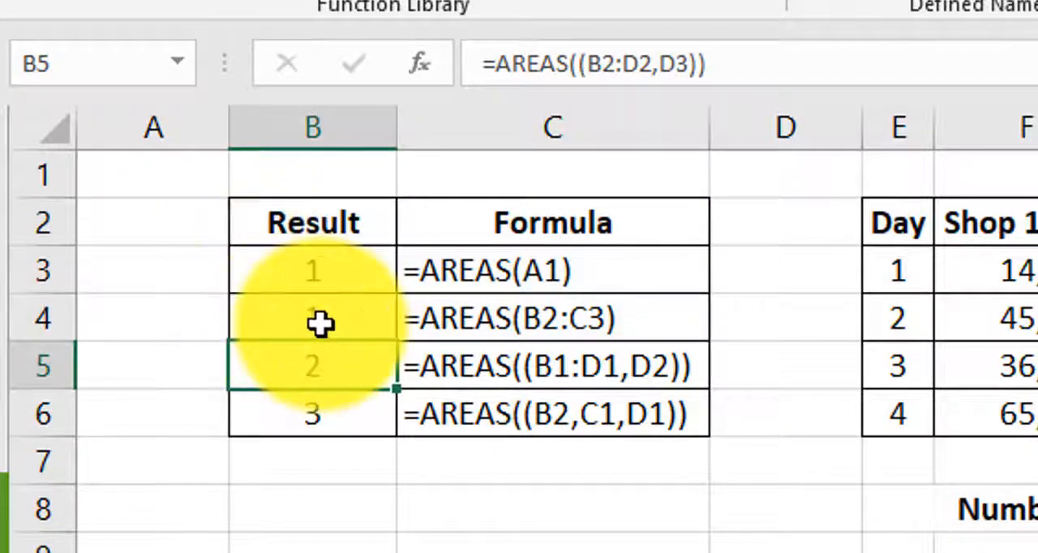
double_click(323, 358)
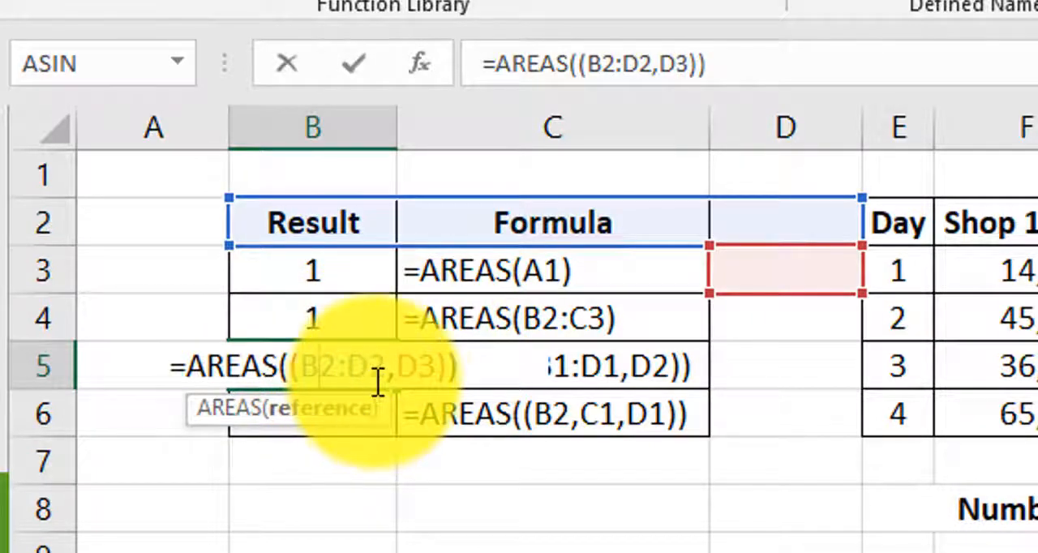
click(288, 375)
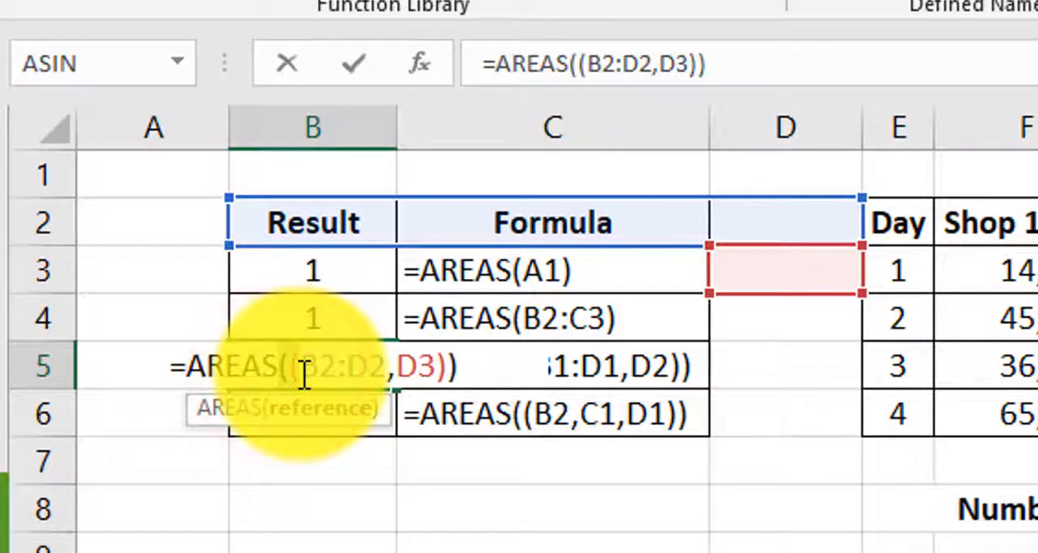
click(440, 367)
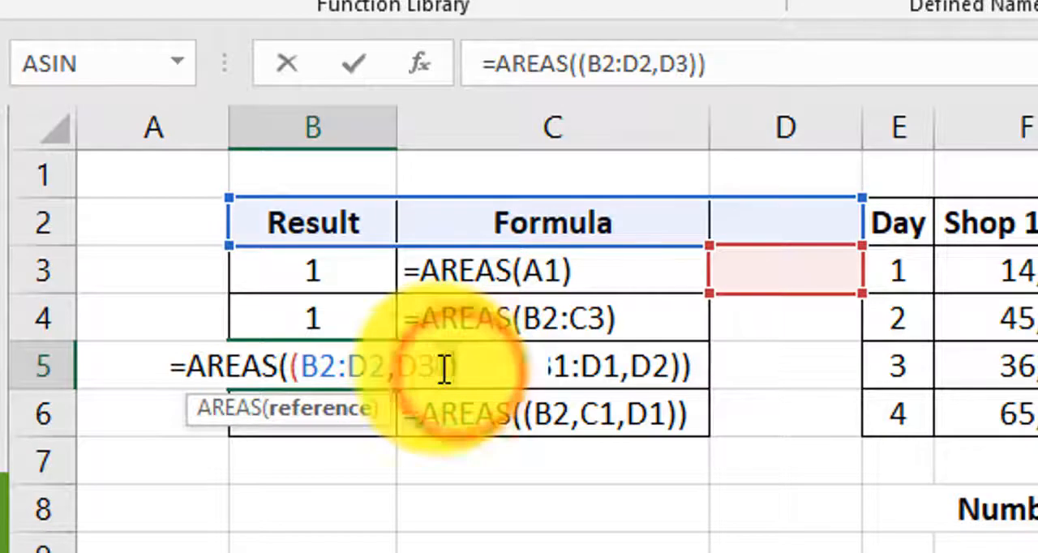
click(343, 365)
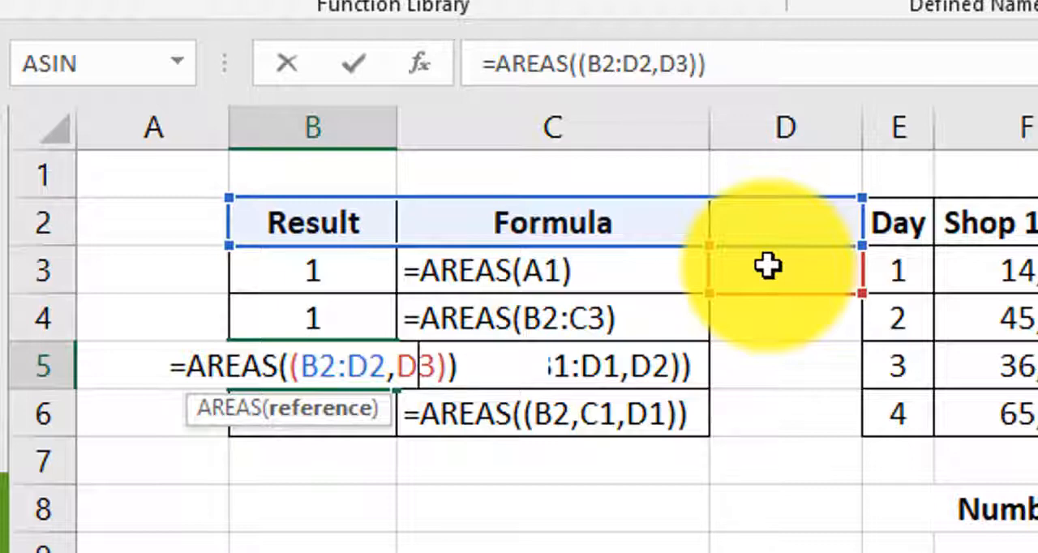
key(Return)
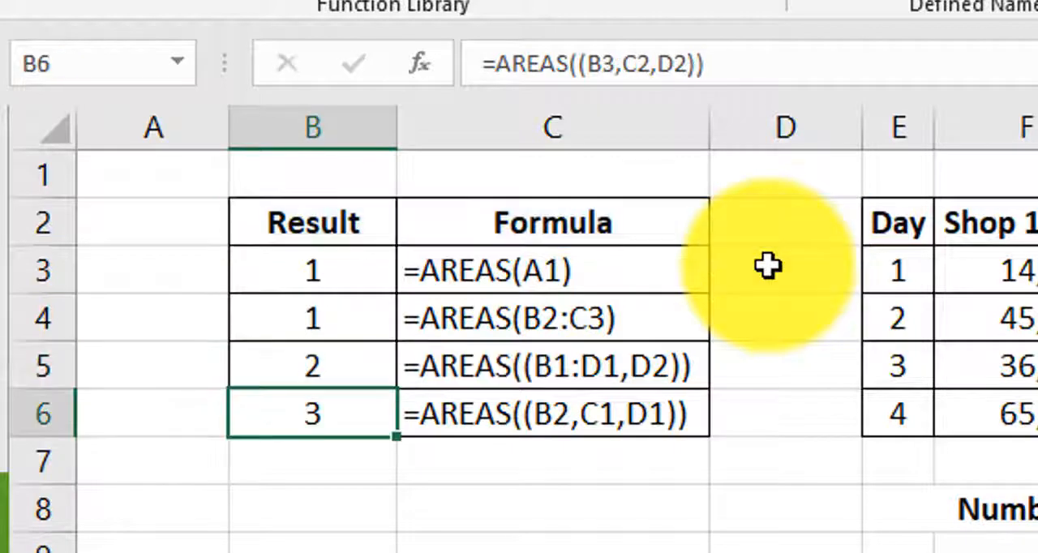
Step: Extend the references of the AREAS formula in B6 to B3:B4, C2:C5 and D2:D4, and reopen it to review the ranges
double_click(311, 421)
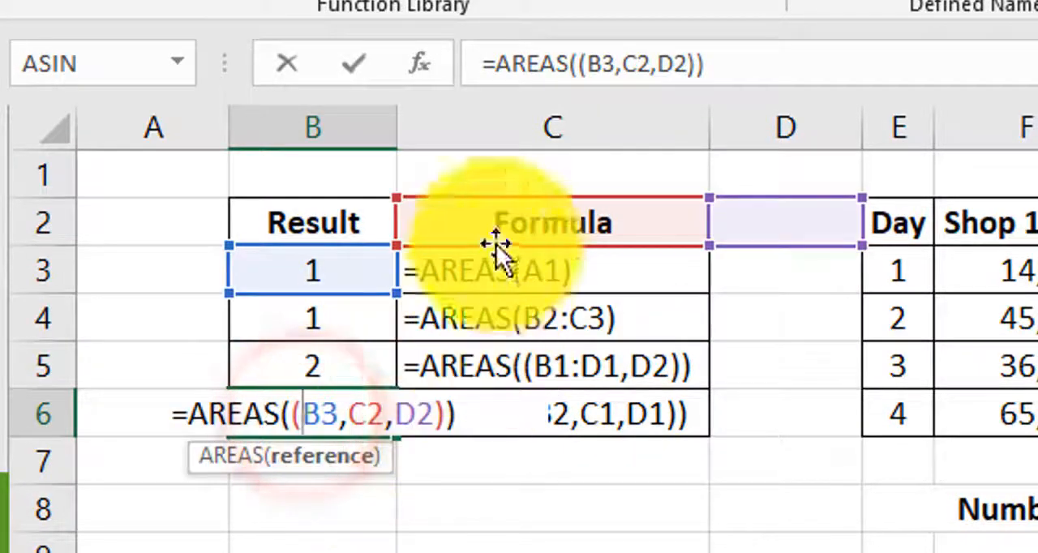
click(295, 429)
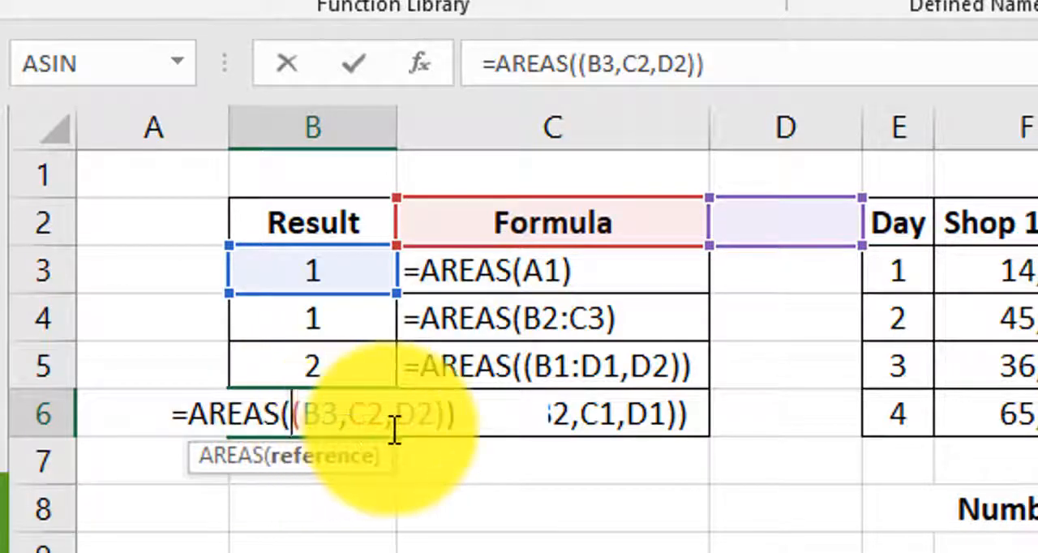
click(320, 425)
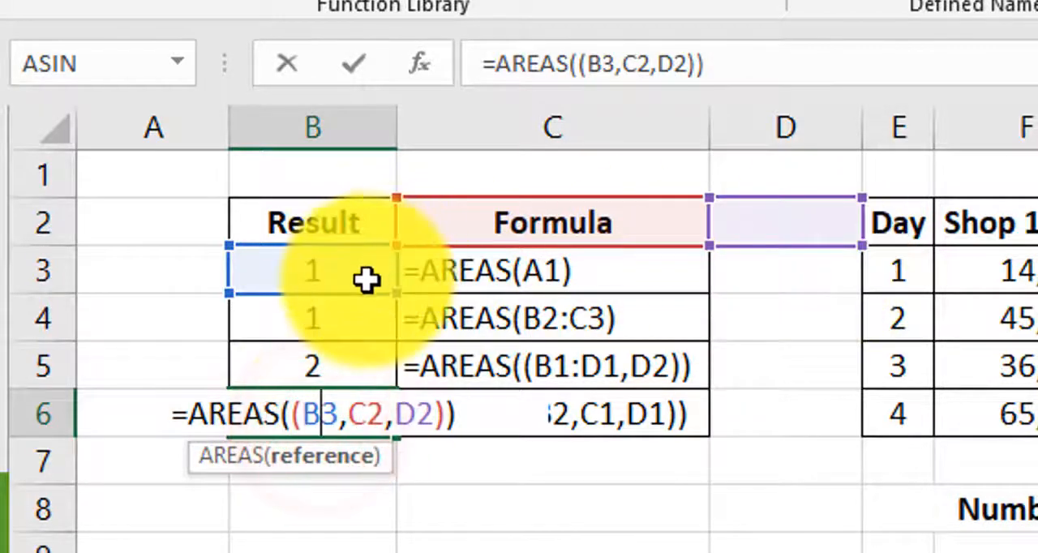
drag(395, 295, 389, 343)
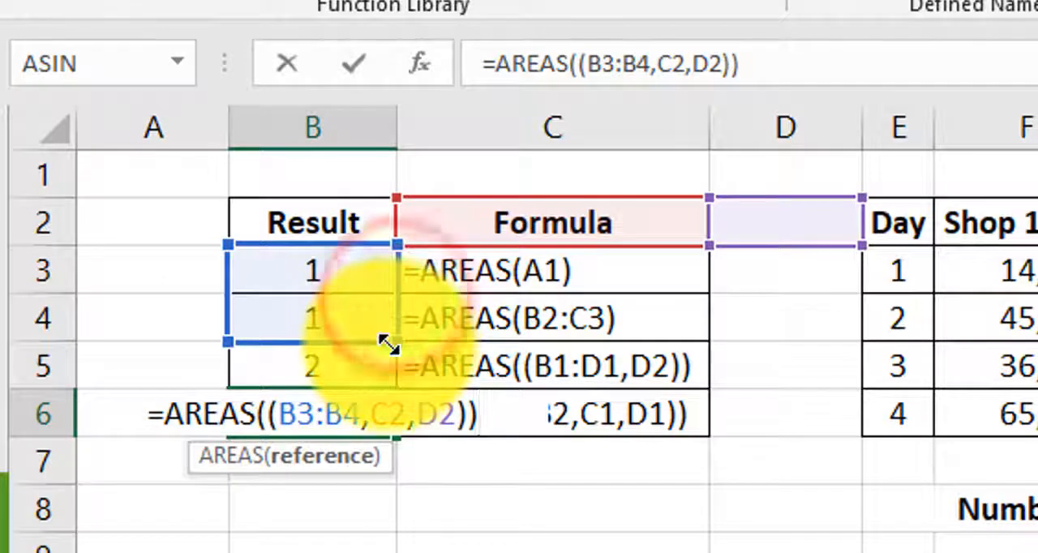
click(382, 418)
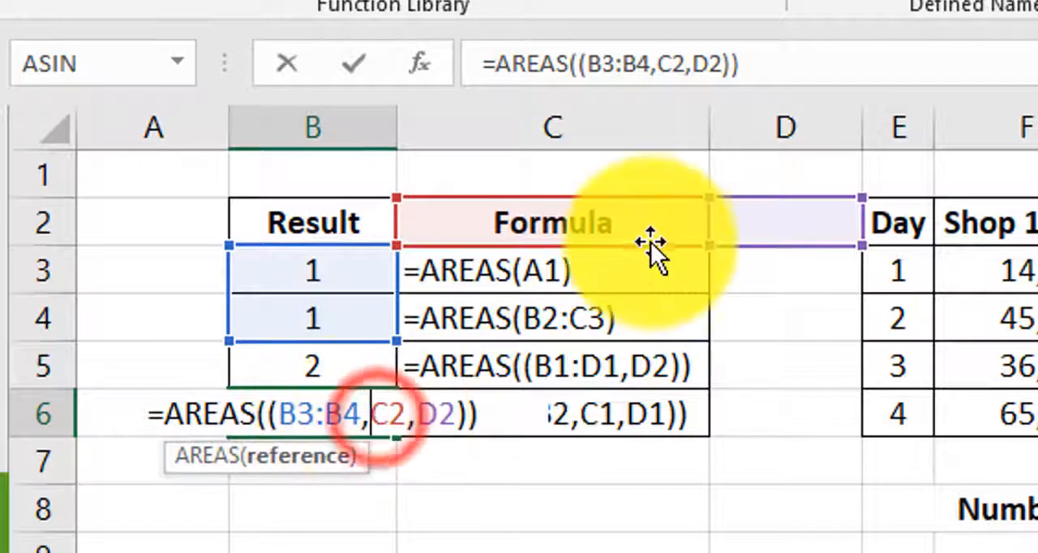
drag(705, 243, 699, 364)
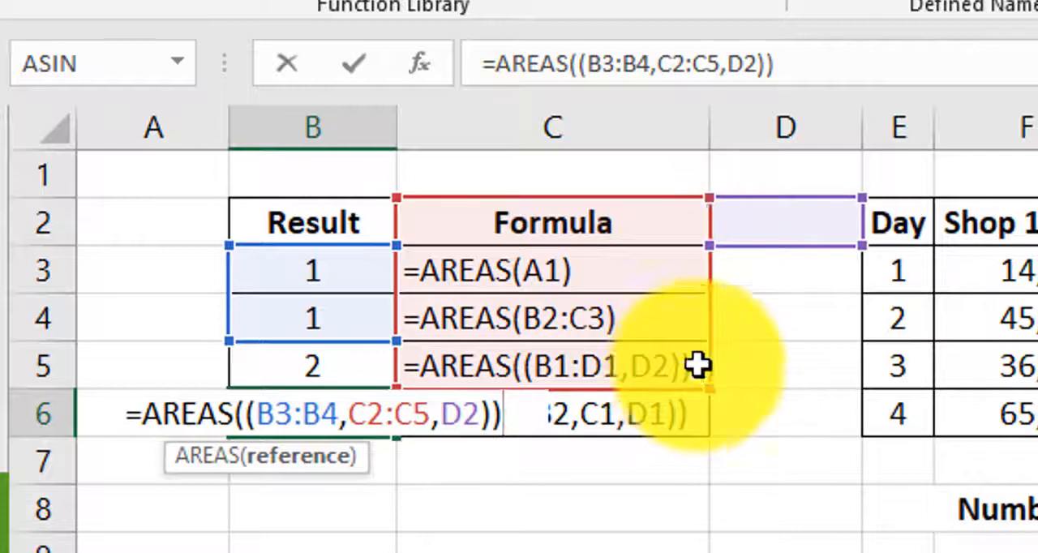
click(462, 414)
drag(862, 247, 843, 342)
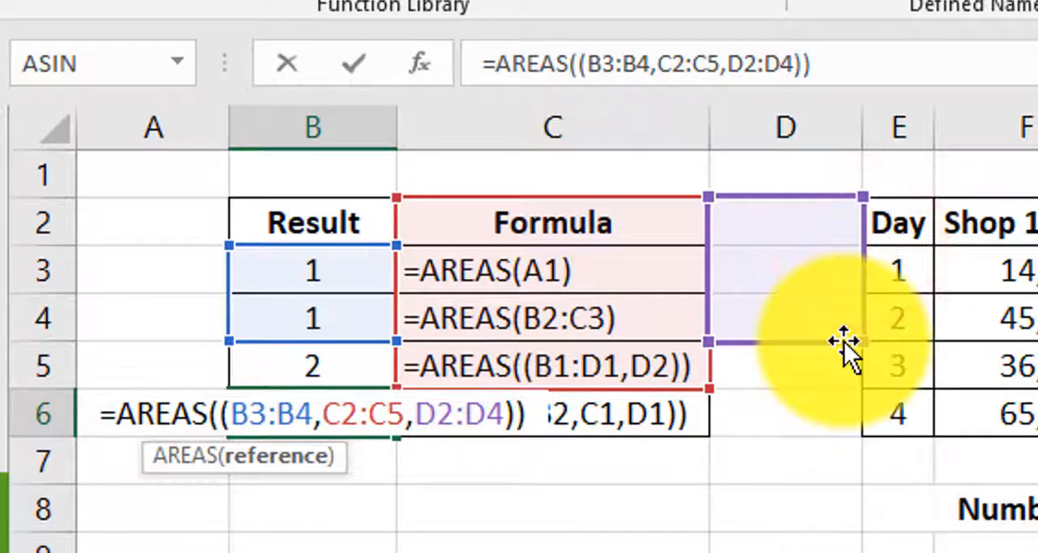
key(Return)
click(316, 420)
double_click(317, 420)
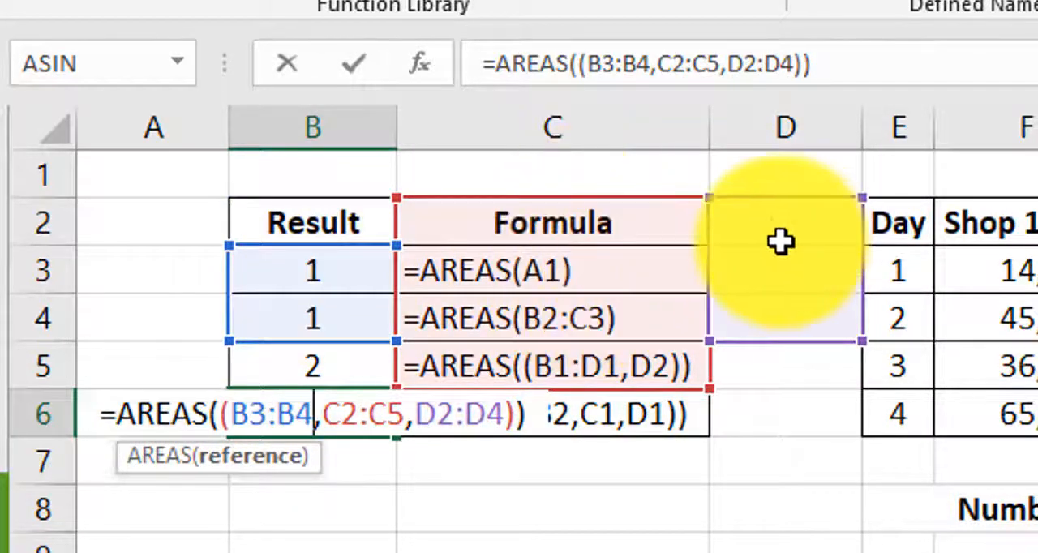
key(Return)
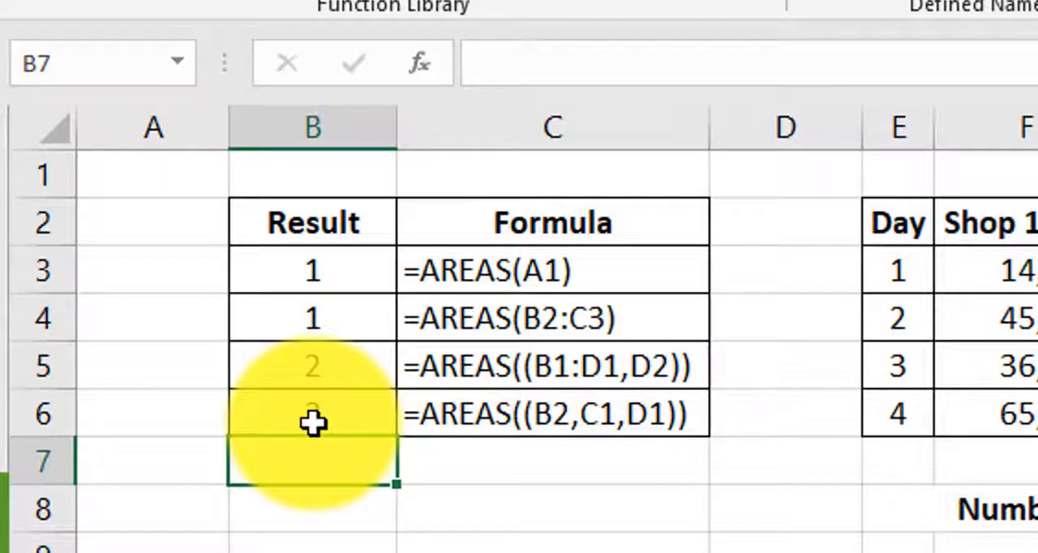
Step: Start a new defined name called shops with Workbook scope
click(986, 317)
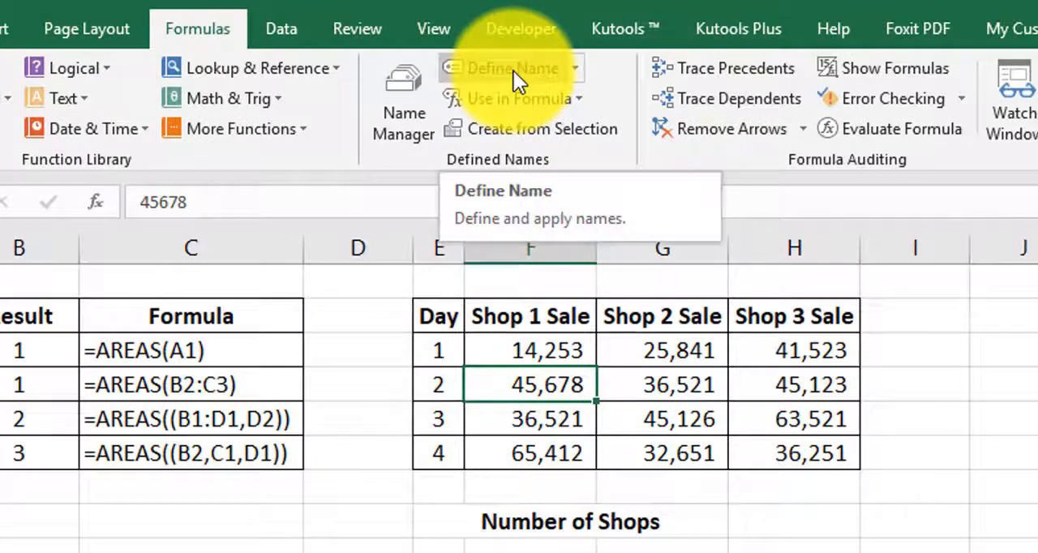
click(513, 70)
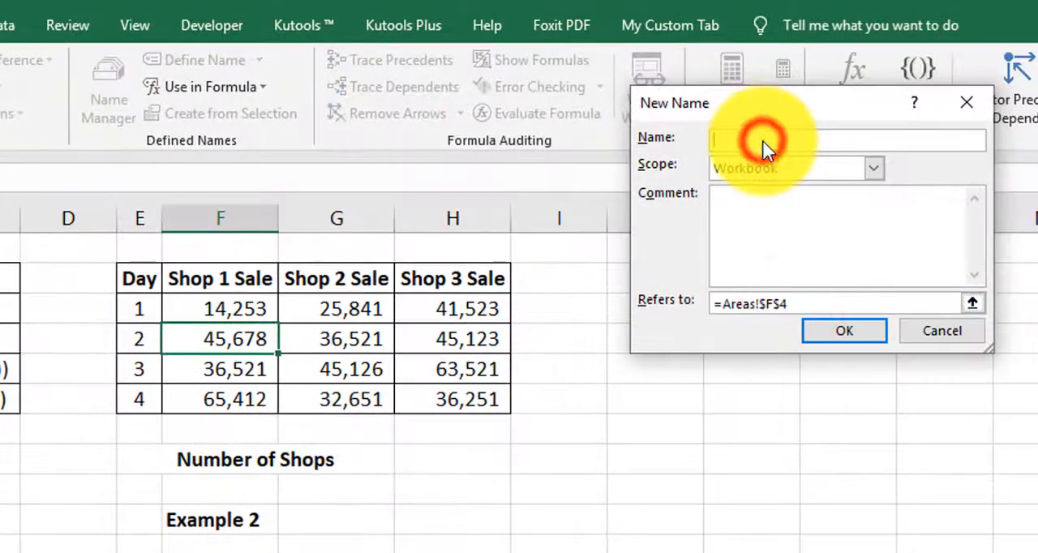
click(765, 142)
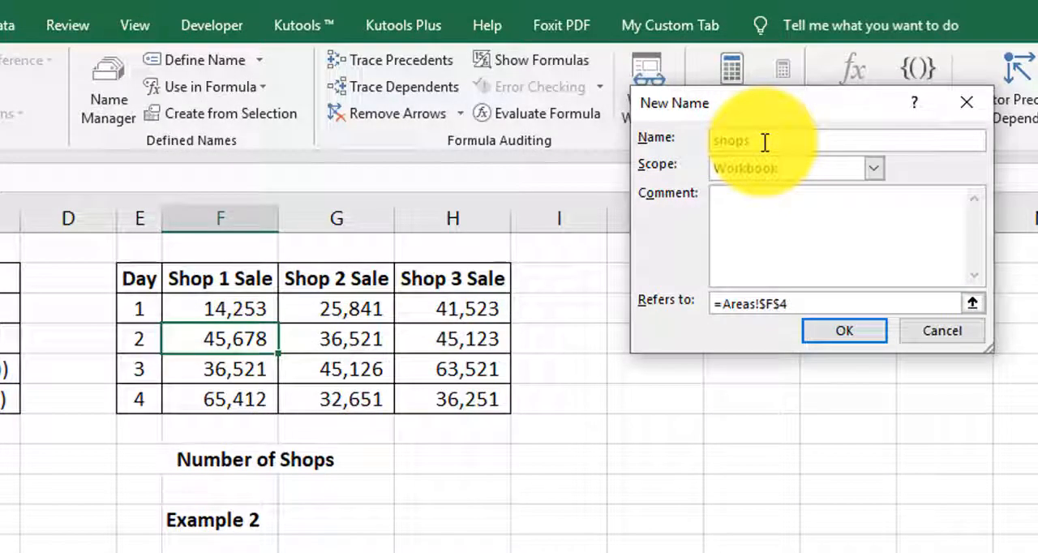
Step: Make the shops name refer to the Shop 1 Sale column F2:F6 instead of cell F4
click(795, 302)
text(+)
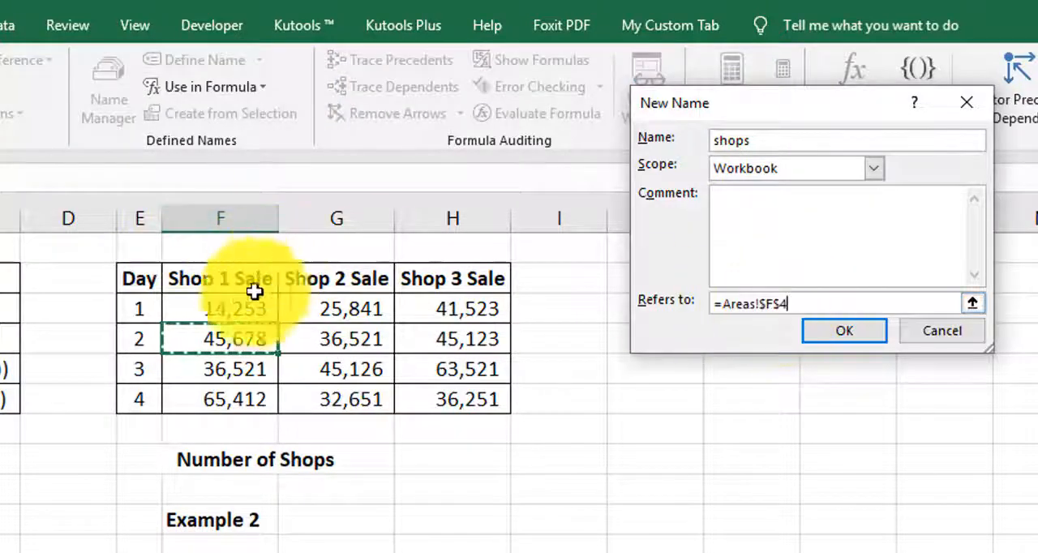
drag(237, 283, 232, 385)
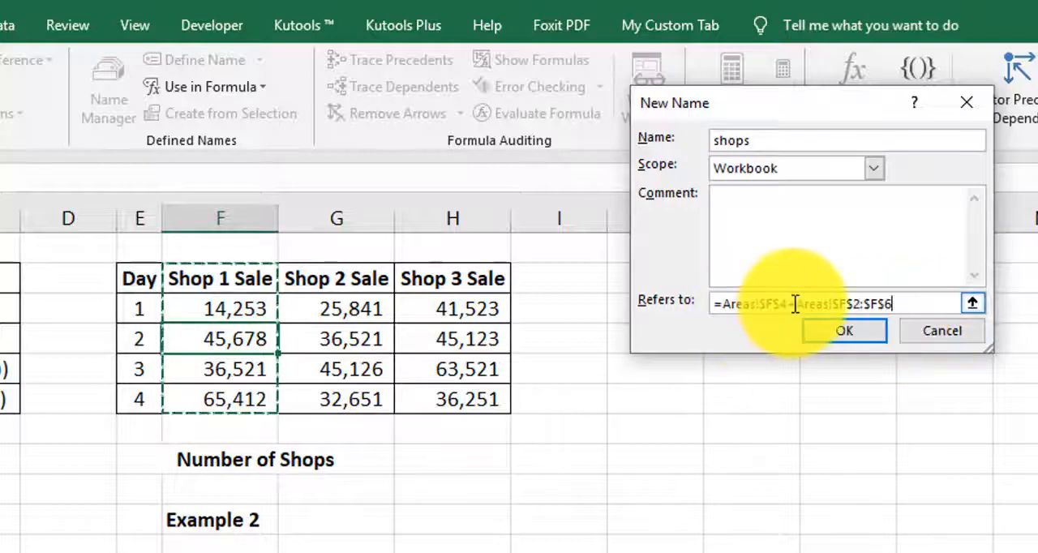
drag(797, 303, 725, 303)
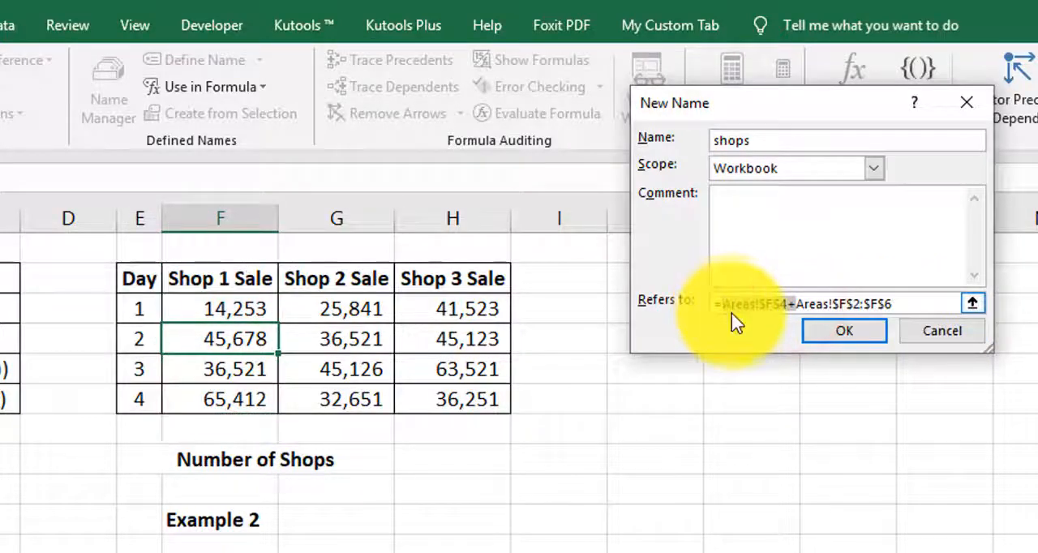
key(BackSpace)
Step: Add G2:G6 and H2:H6 as comma-separated areas of the shops name and save it
click(830, 301)
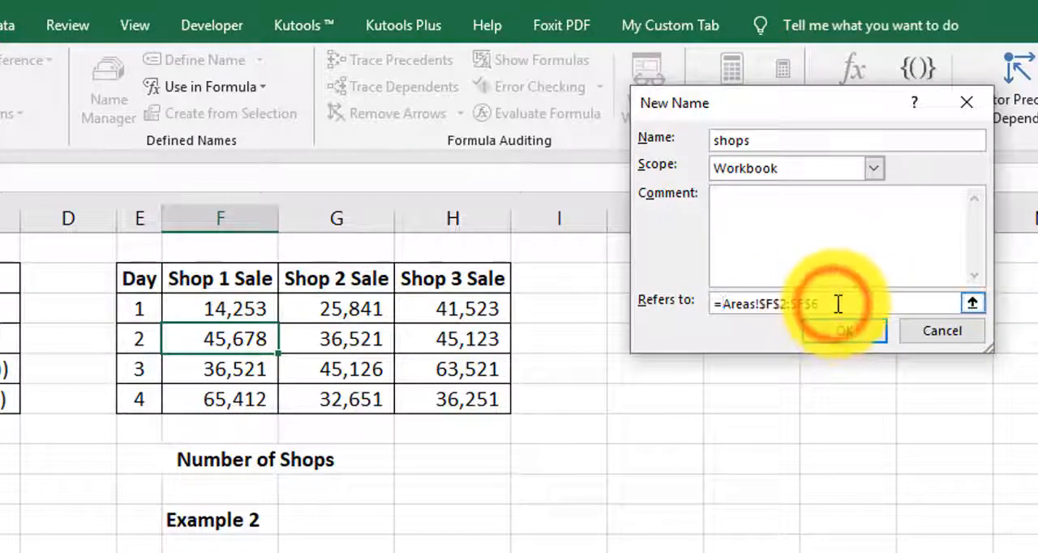
text(,)
drag(341, 288, 345, 375)
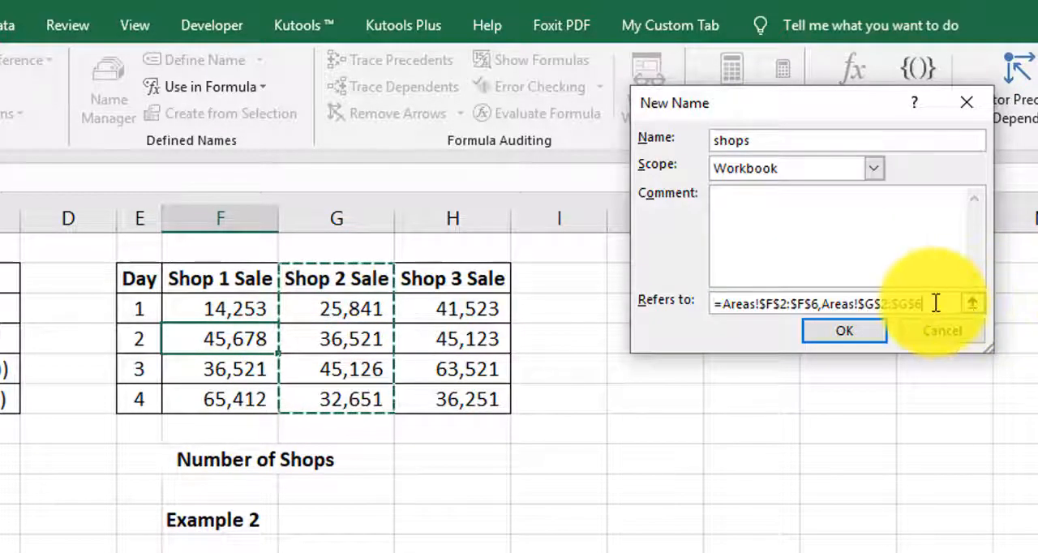
text(,)
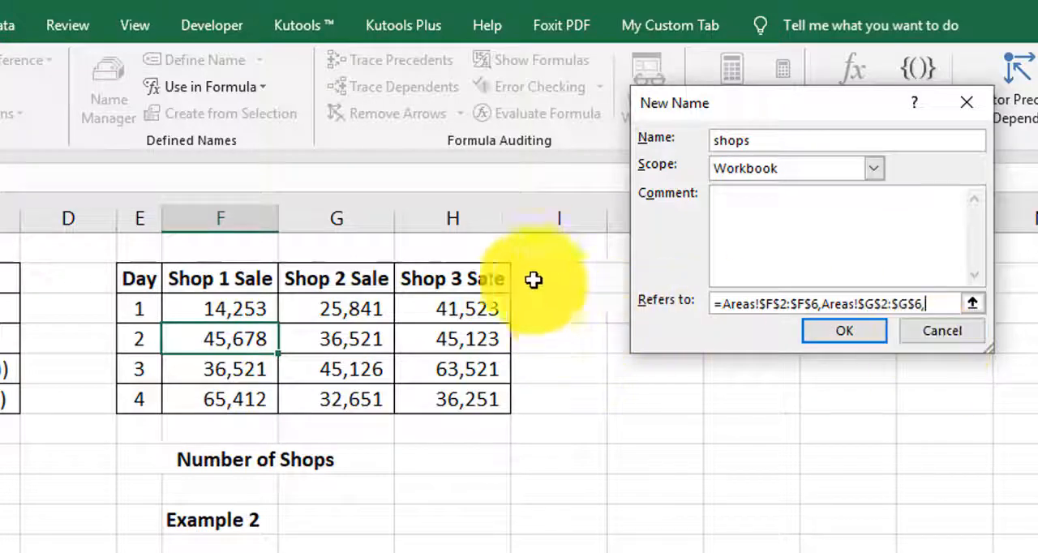
drag(474, 280, 470, 394)
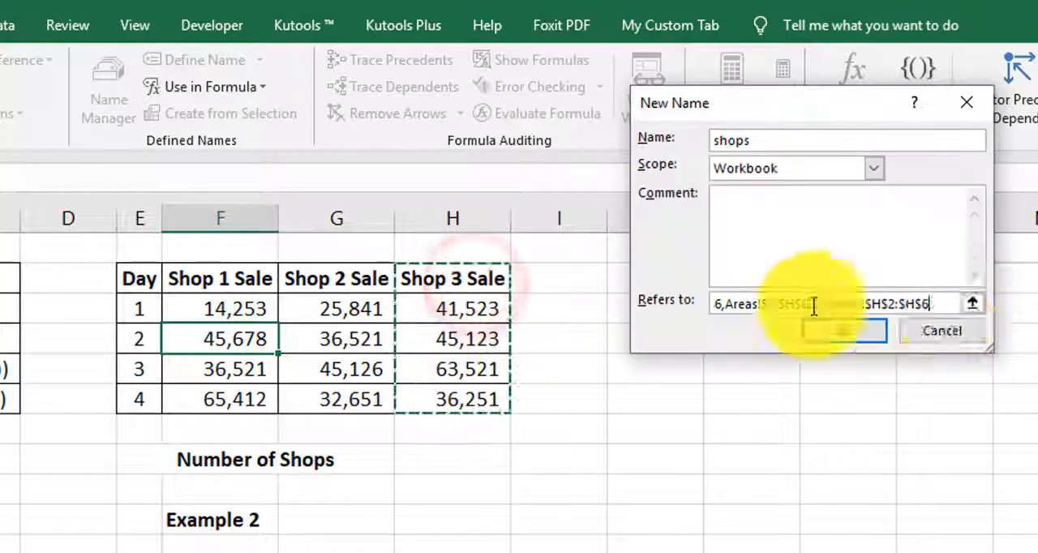
click(863, 328)
Step: Enter =AREAS(shops) in H8 next to Number of Shops, and reopen the formula to review its referenced areas
click(478, 463)
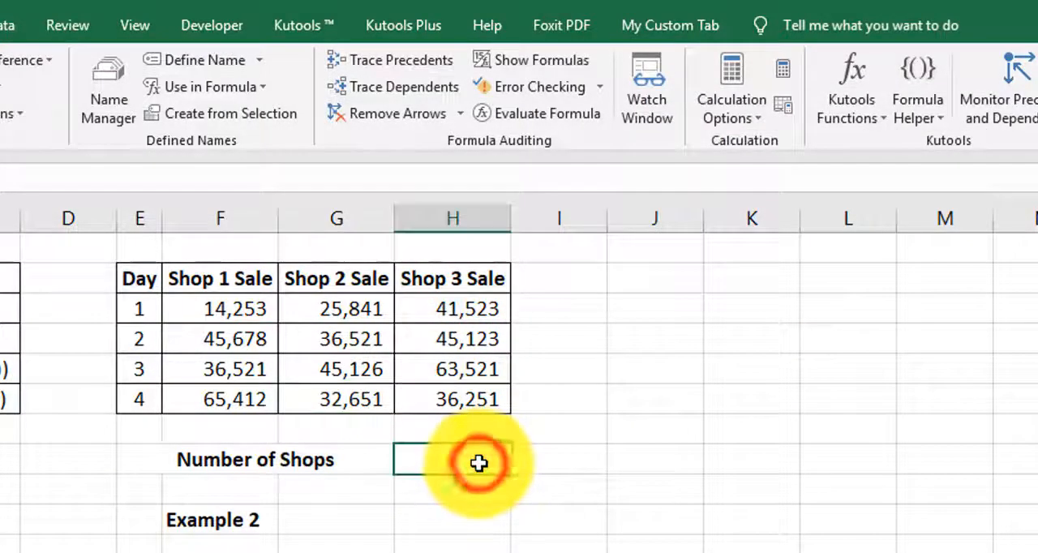
text(=are)
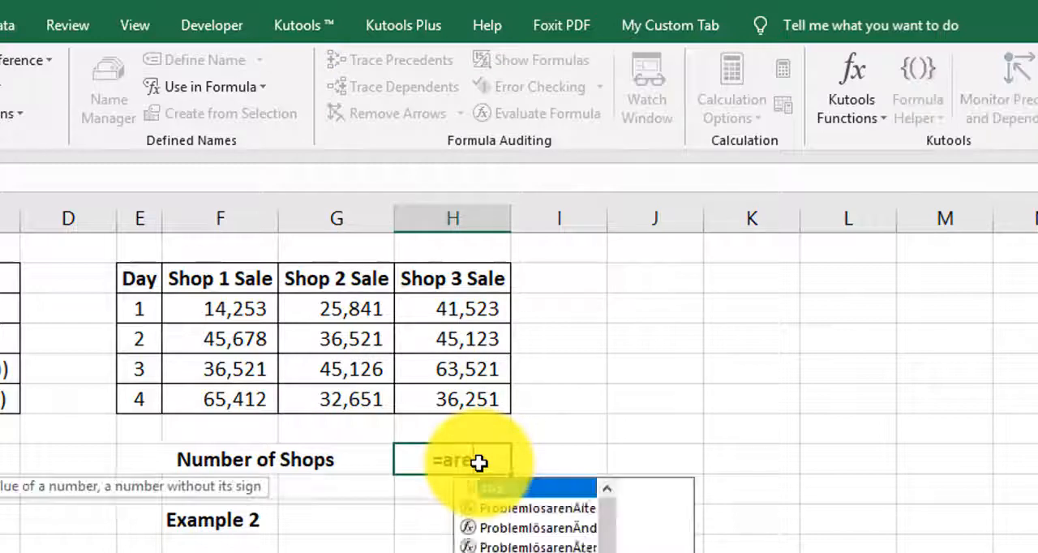
key(Tab)
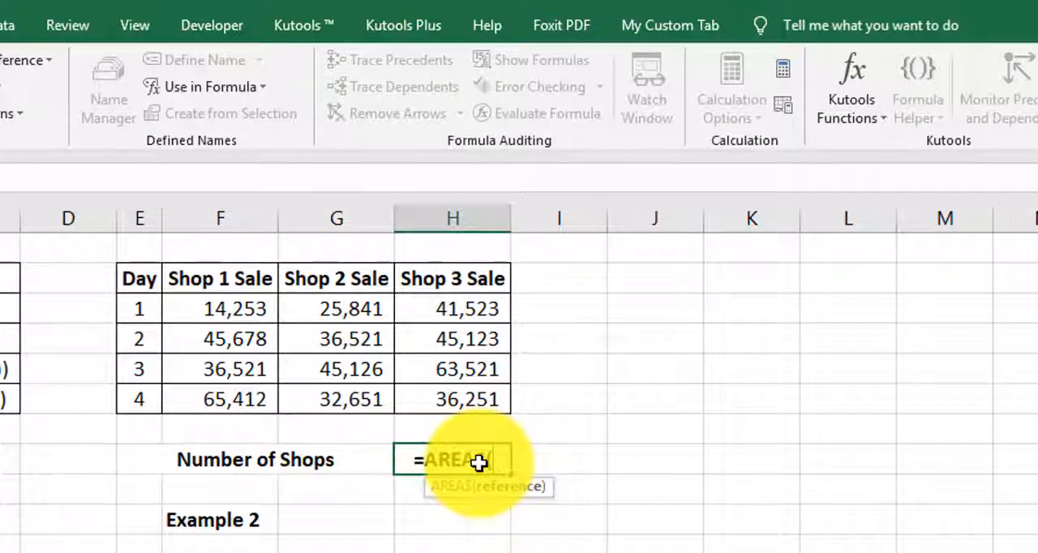
text(shops)
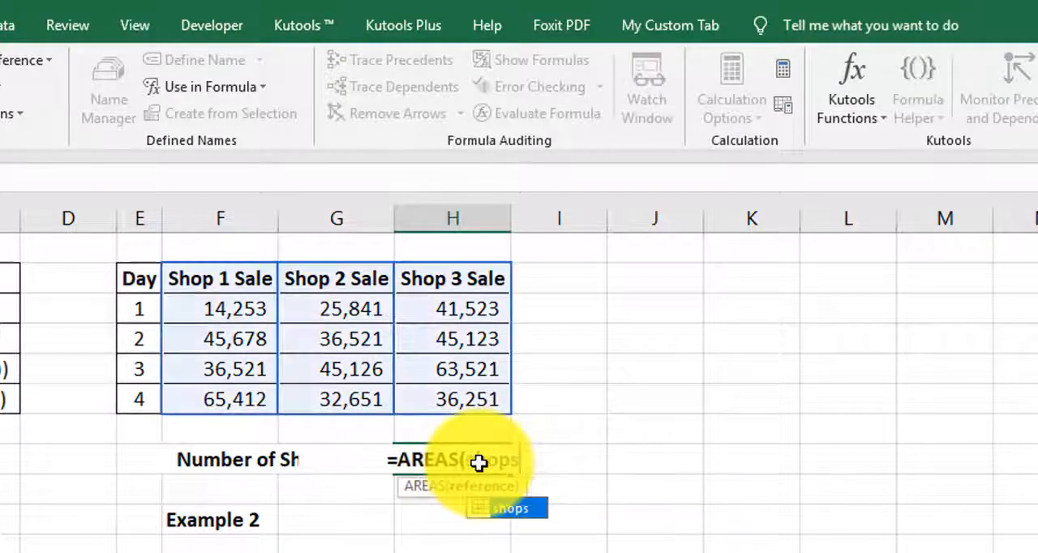
key(Return)
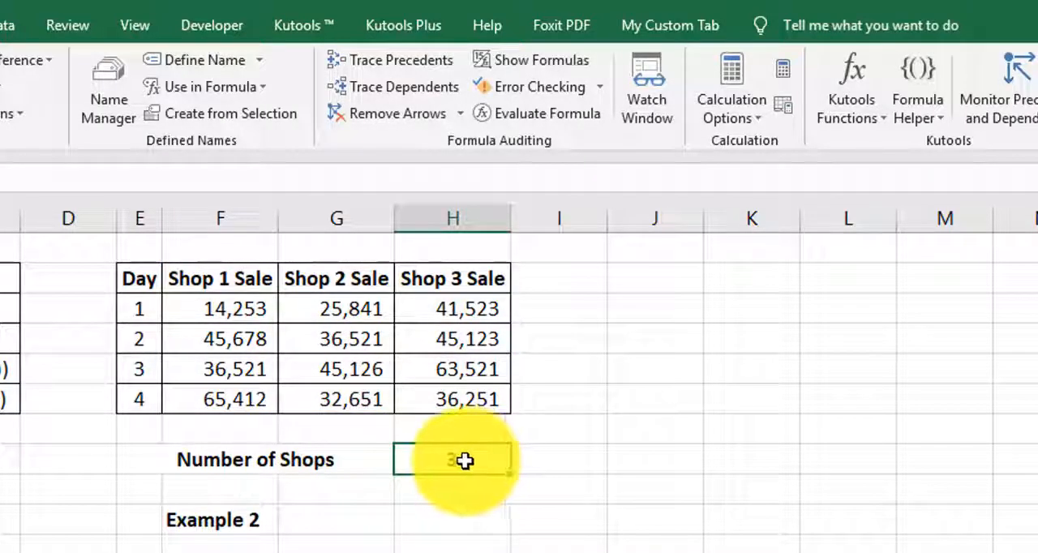
double_click(459, 461)
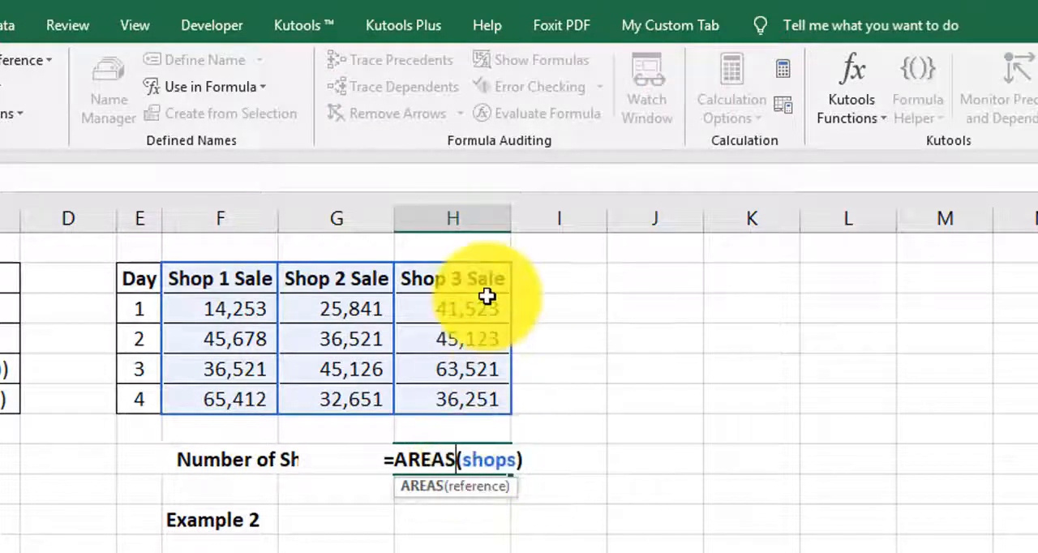
click(484, 459)
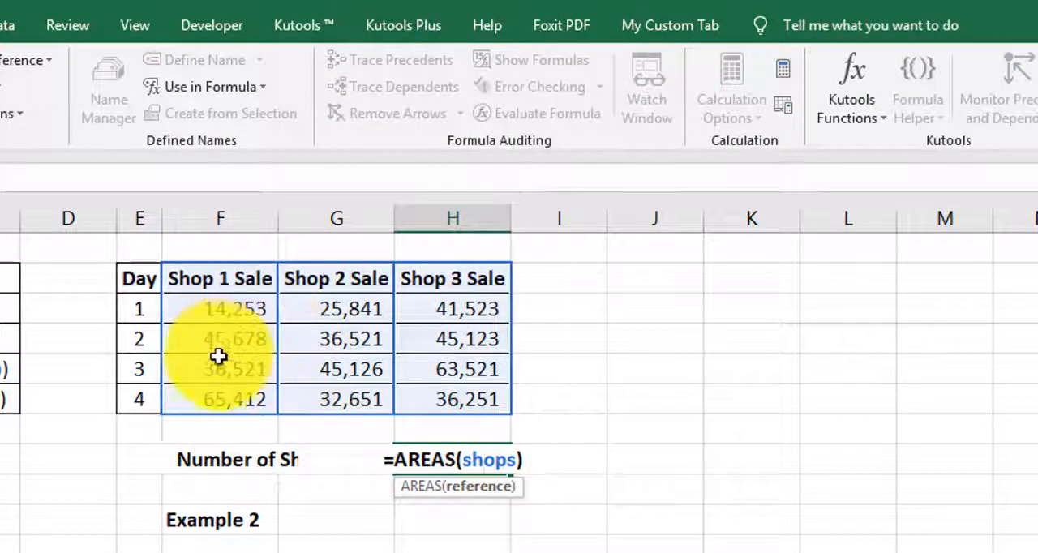